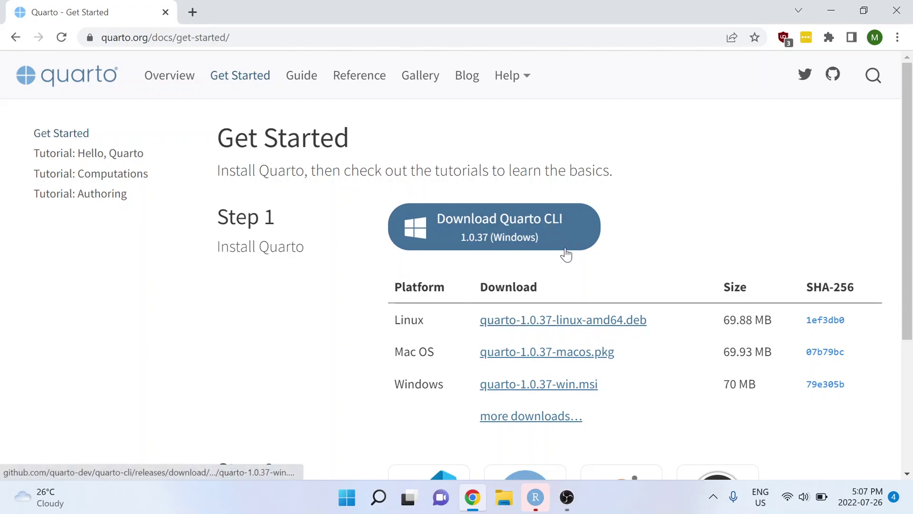
pyautogui.scroll(-3, 639, 221)
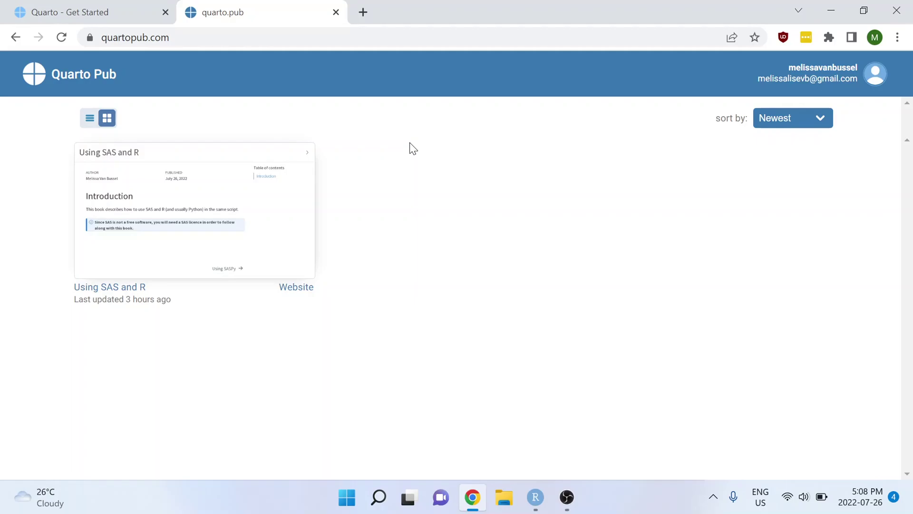
# Step: Switch from the Quarto pages in Chrome to the RStudio window
pyautogui.hotkey('alt', 'Tab')
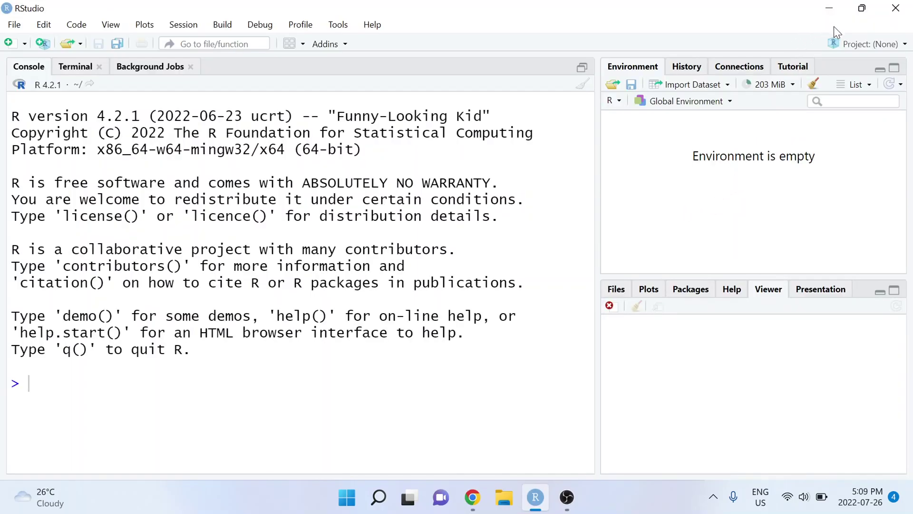
# Step: Start a new-directory Quarto Website project named my-first-quarto-website
pyautogui.click(863, 44)
pyautogui.click(815, 66)
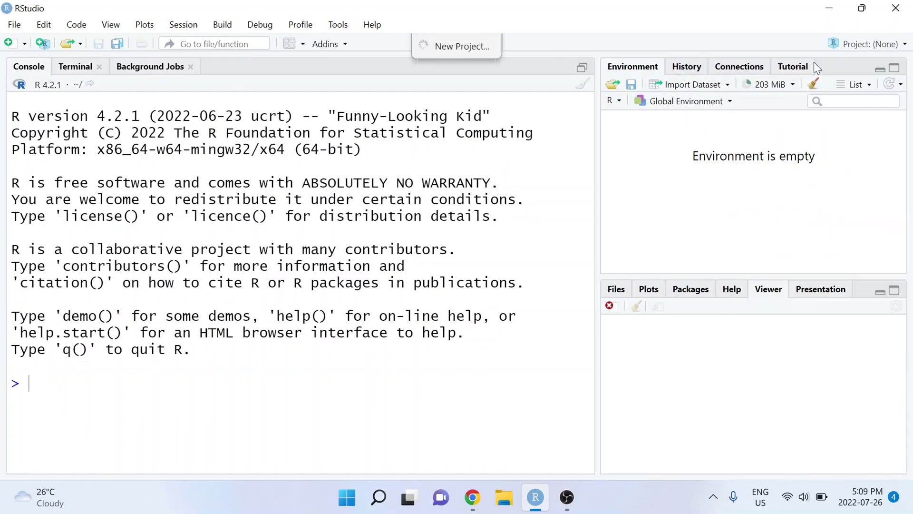
pyautogui.click(487, 207)
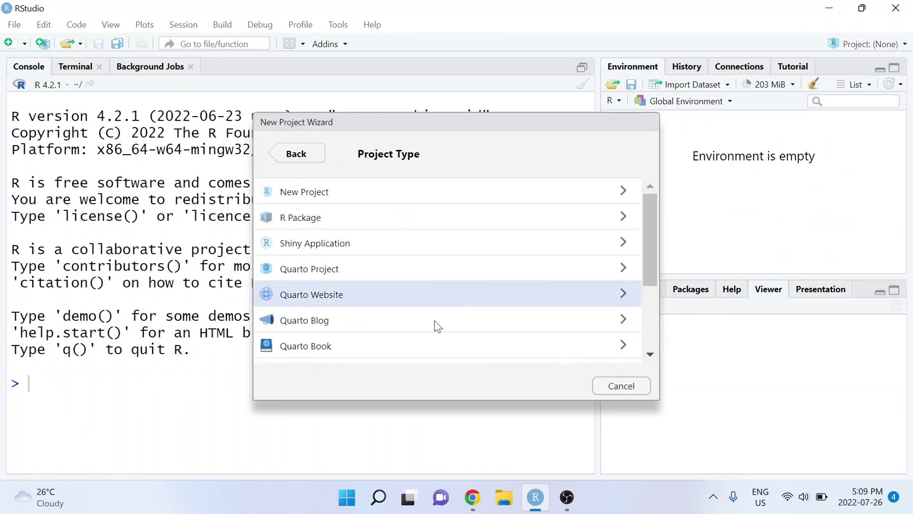
pyautogui.click(475, 293)
pyautogui.write('my-first-quarto-website')
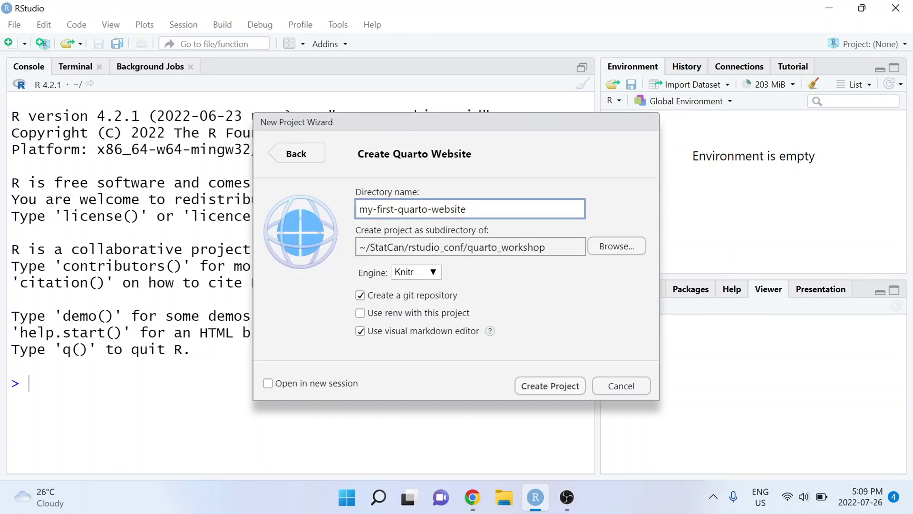
# Step: Create the project and run quarto publish quarto-pub, confirming the current account and project name
pyautogui.click(547, 386)
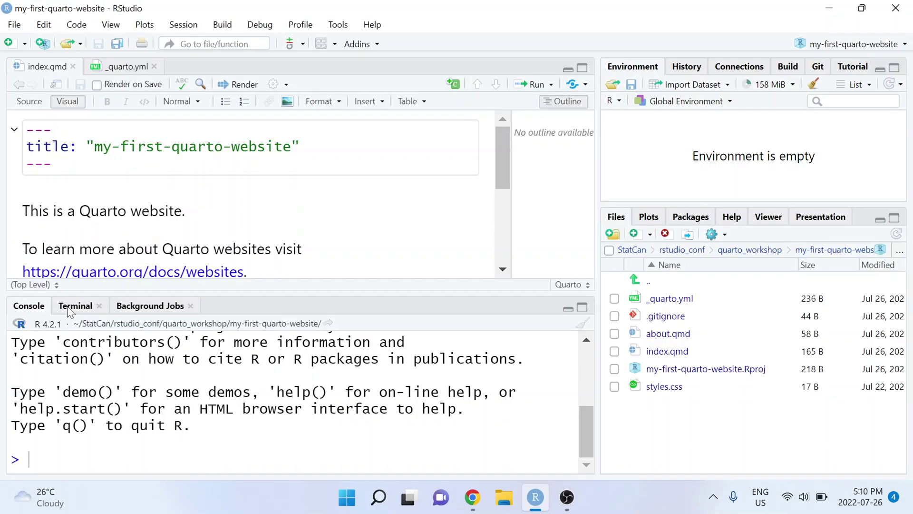
pyautogui.write('quarto p')
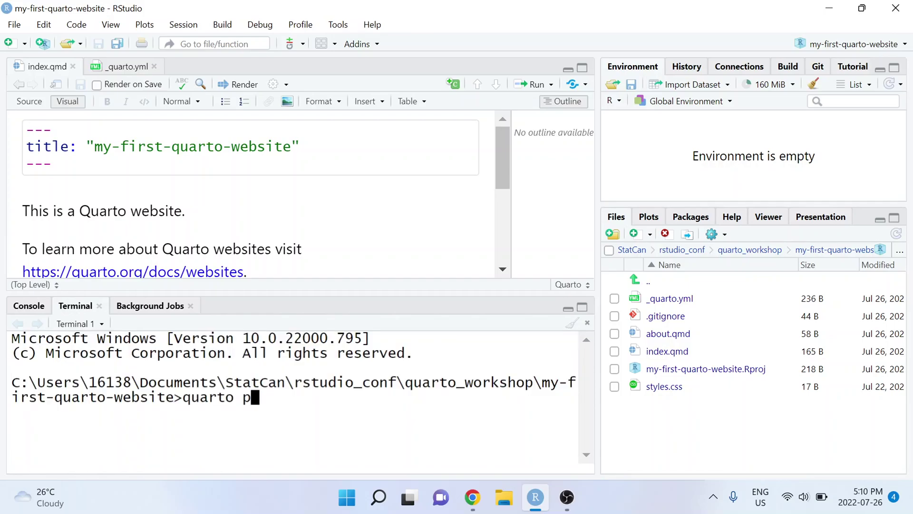
pyautogui.write('ublish quarto-pub')
pyautogui.press('Return')
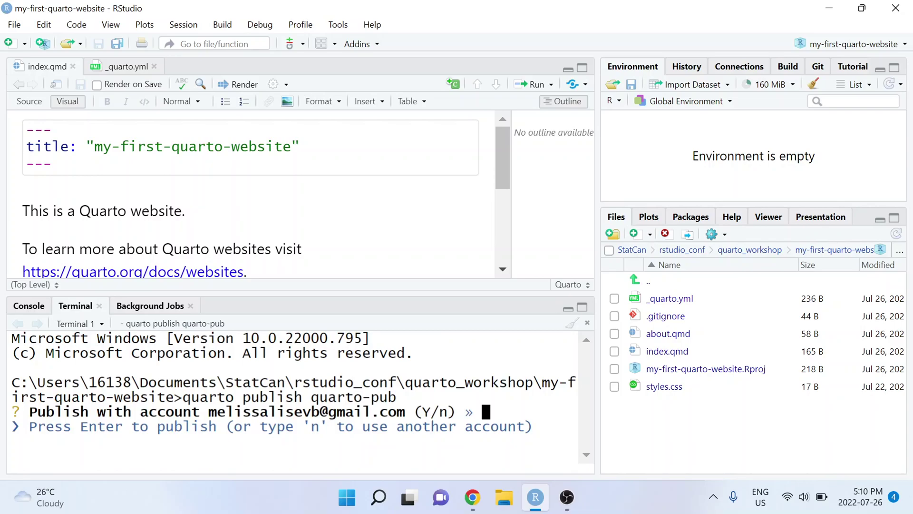
pyautogui.write('Y')
pyautogui.press('Return')
pyautogui.write('Y')
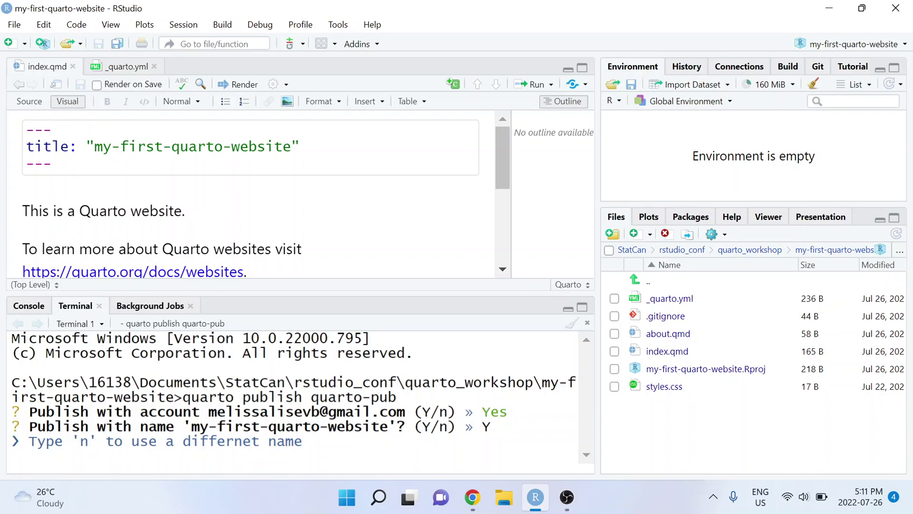
pyautogui.press('Return')
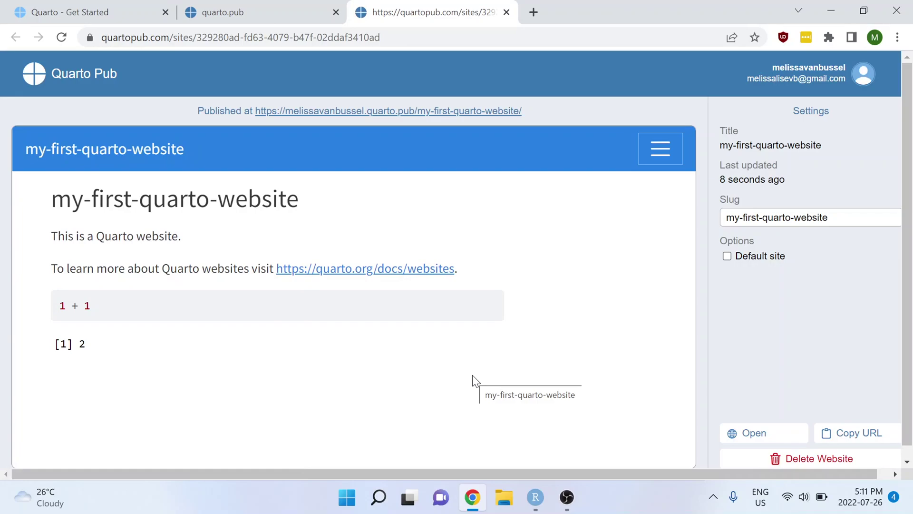
# Step: Open the live site in a new Chrome tab and check its quarto.pub address
pyautogui.click(777, 436)
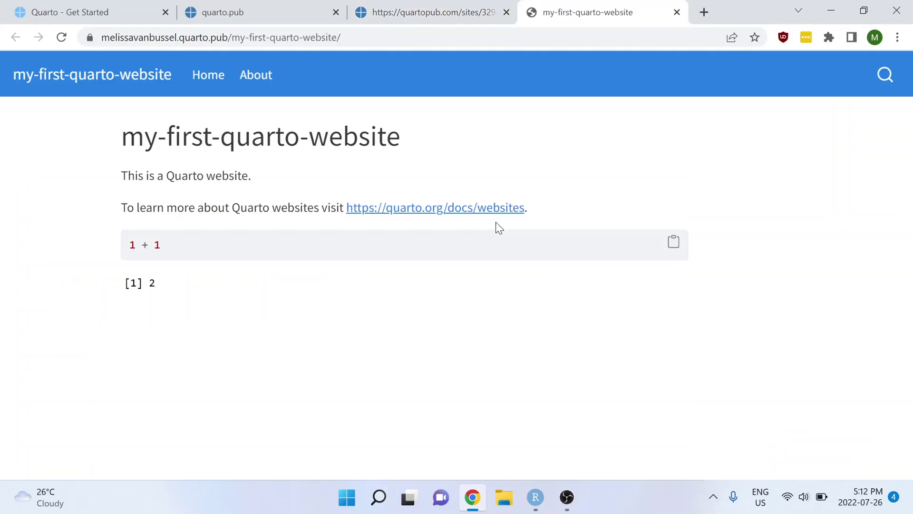
pyautogui.click(263, 38)
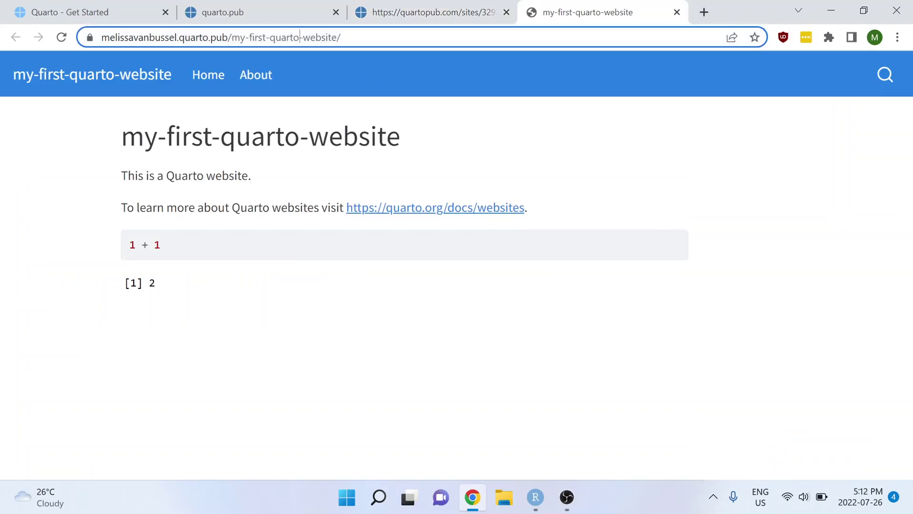
pyautogui.click(770, 220)
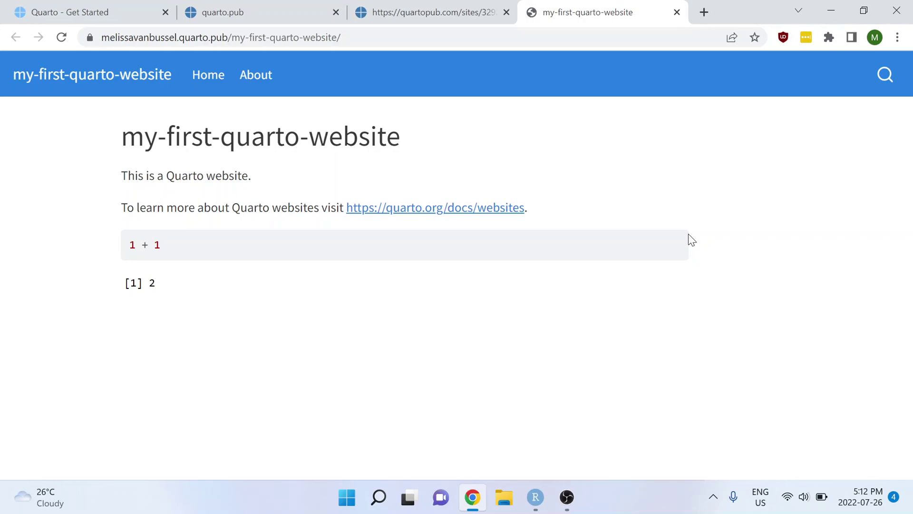